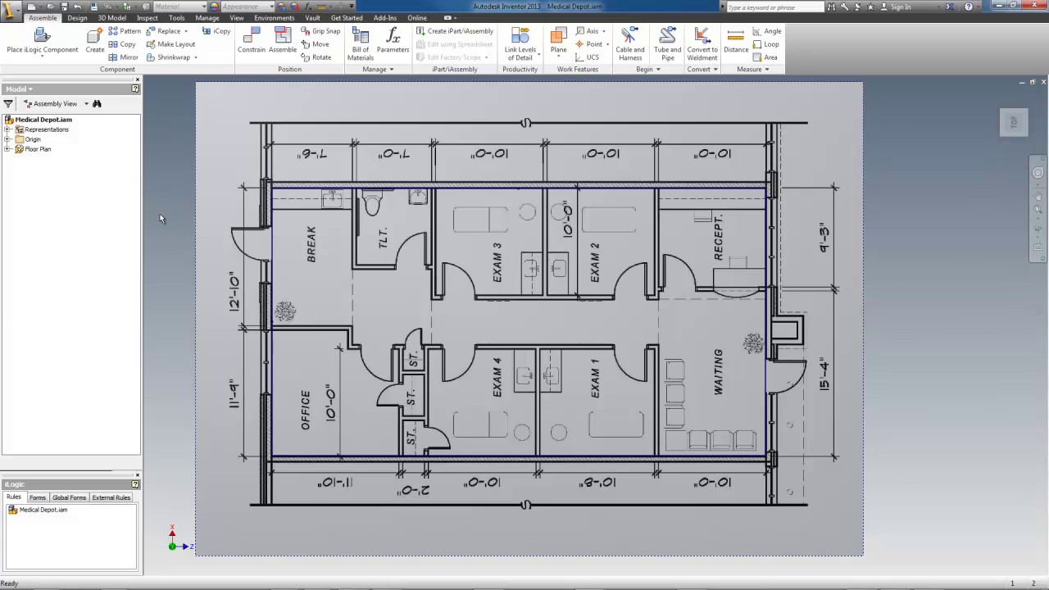
Switch the floor plan to the isometric home view (F6) and select Floor Plan to check its extent.
left_click(66, 121)
left_click(91, 160)
key("F6")
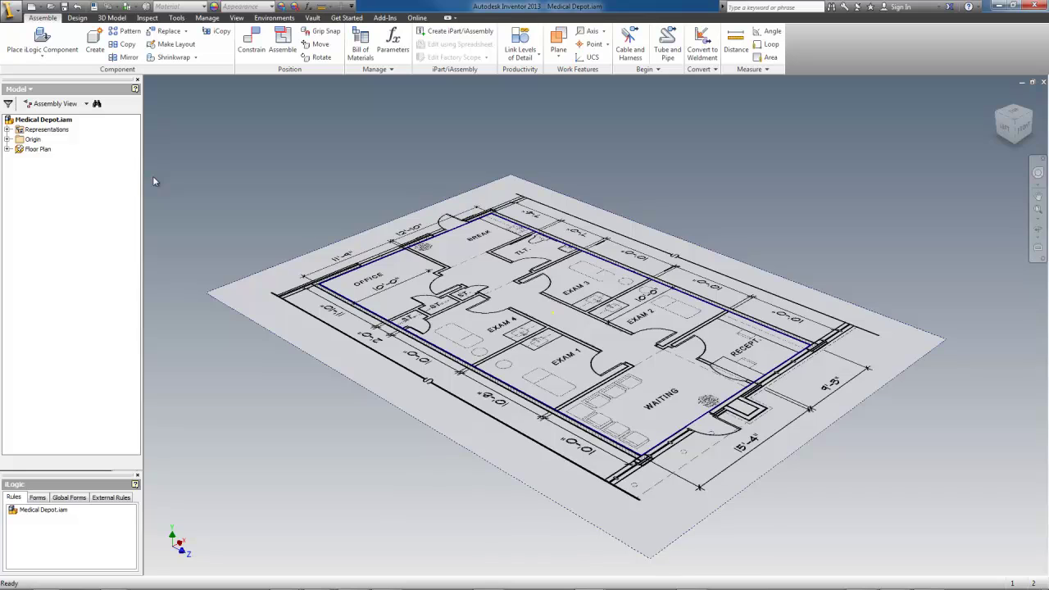
left_click(44, 154)
left_click(58, 173)
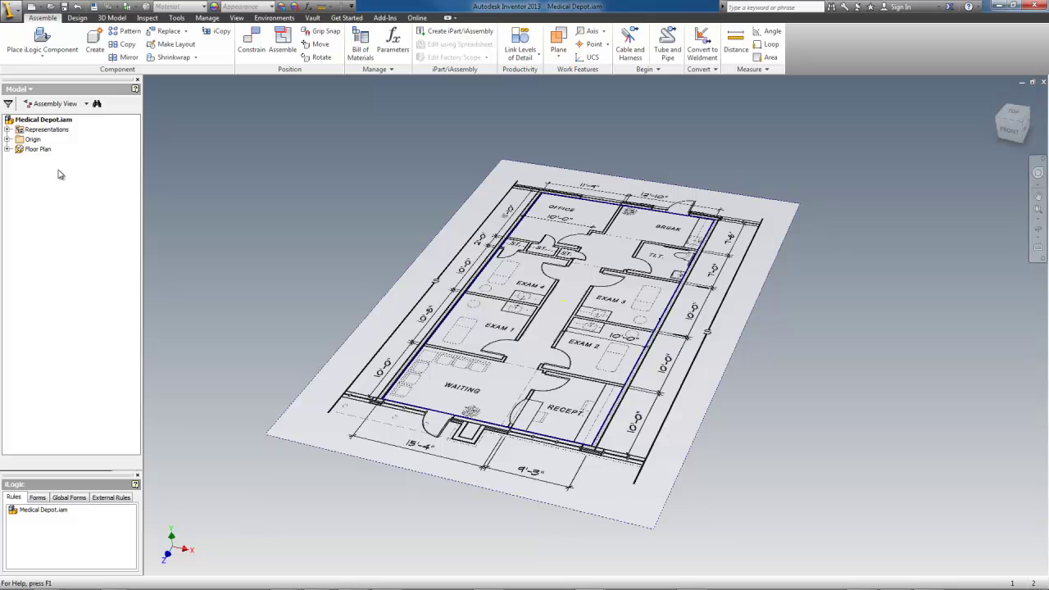
Load Standard Room.iam as an iLogic component and accept its 301.5 in by 555 in parameters.
left_click(43, 41)
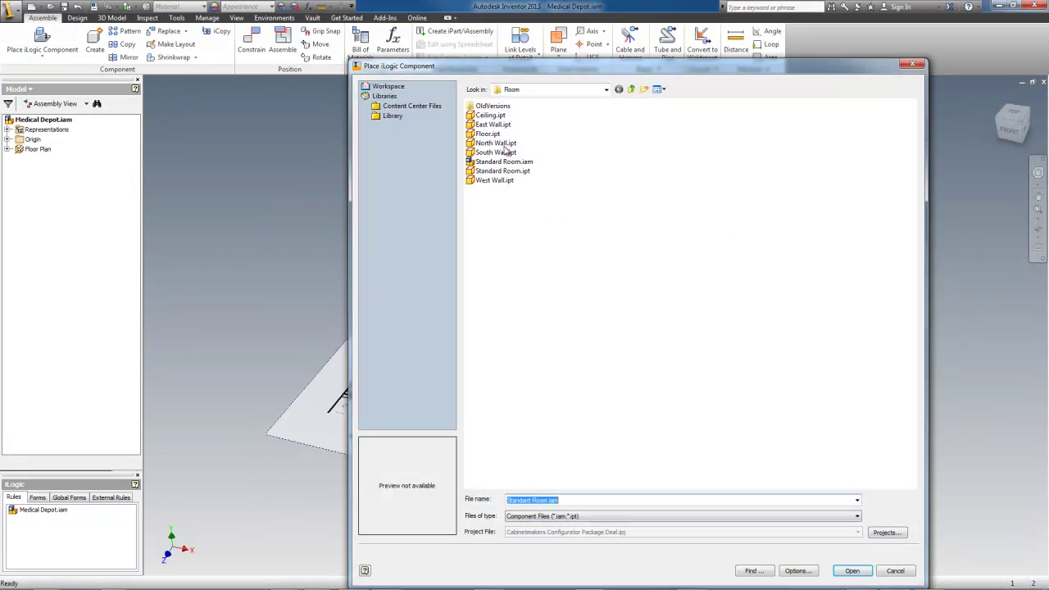
left_click(574, 162)
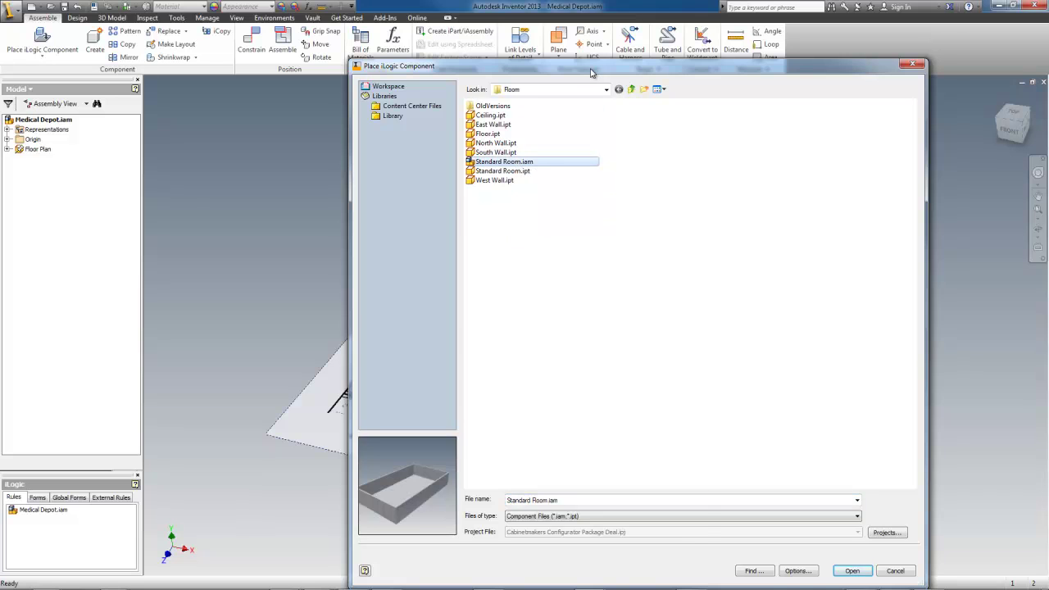
left_click_drag(590, 72, 486, 42)
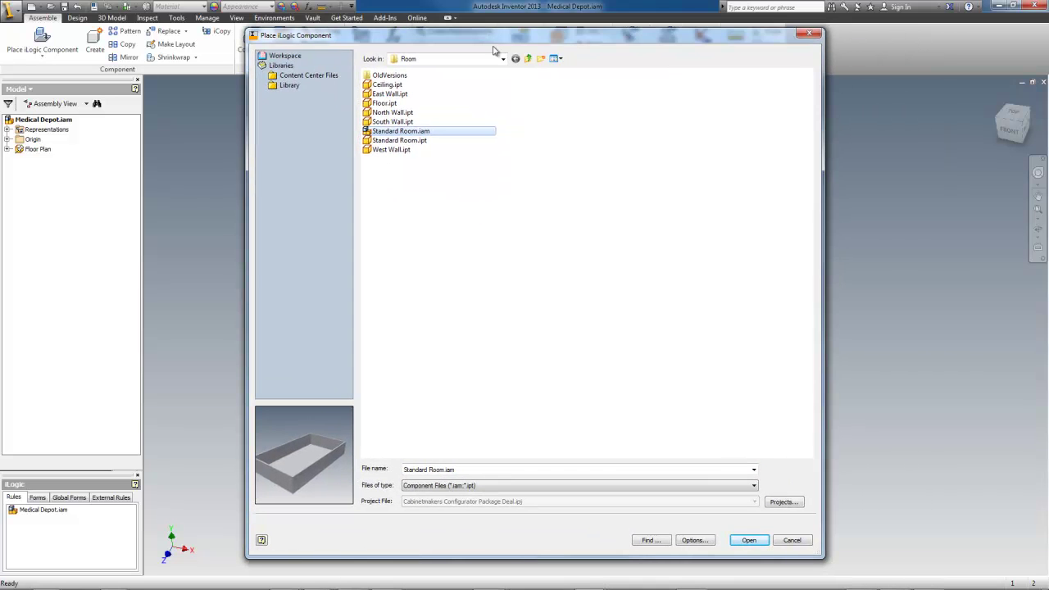
double_click(401, 133)
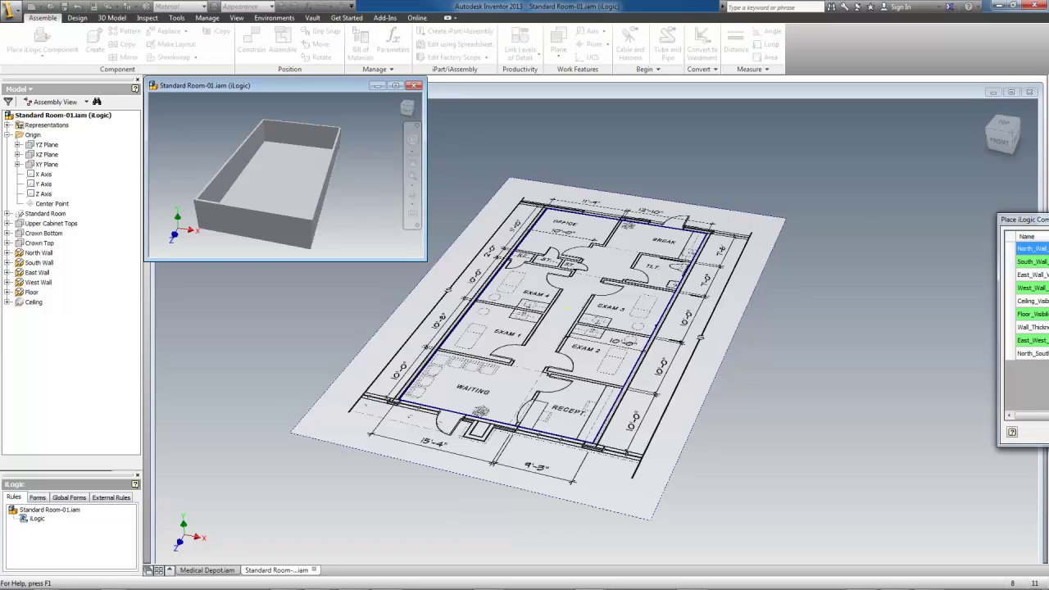
left_click_drag(1041, 210, 732, 211)
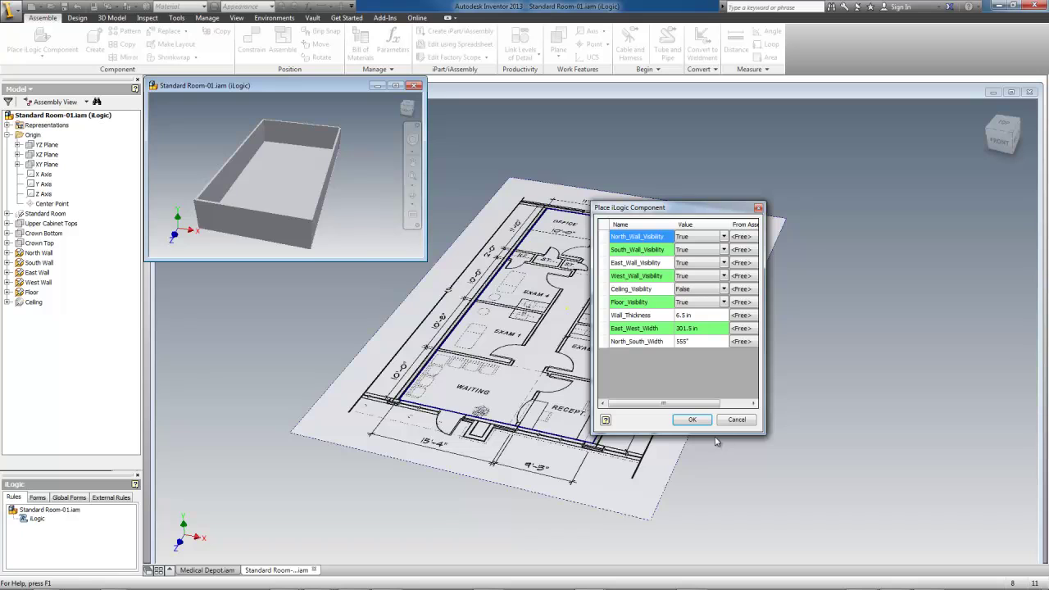
left_click_drag(714, 436, 718, 391)
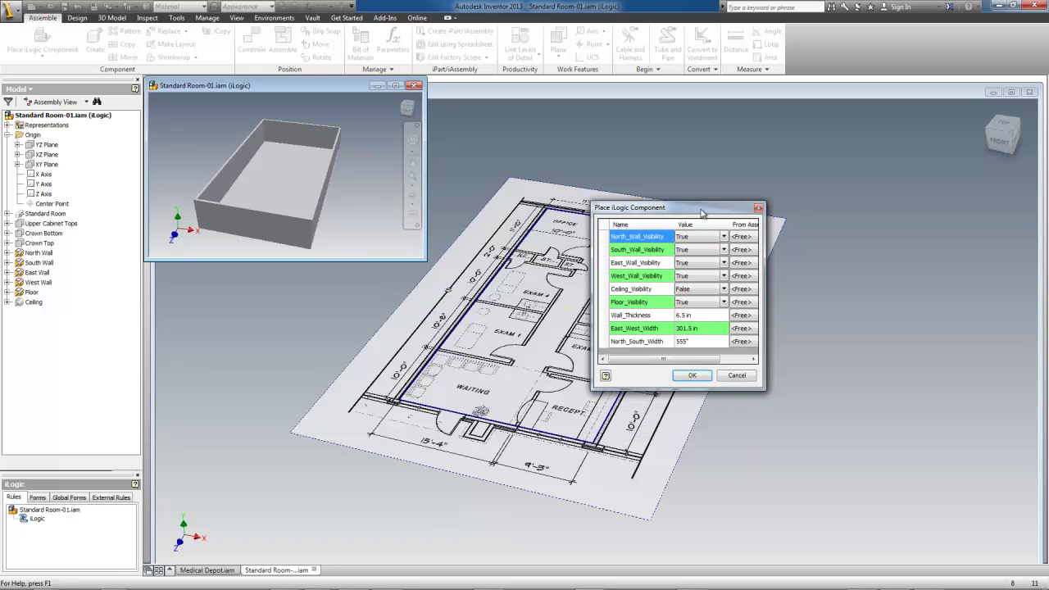
left_click_drag(701, 213, 880, 273)
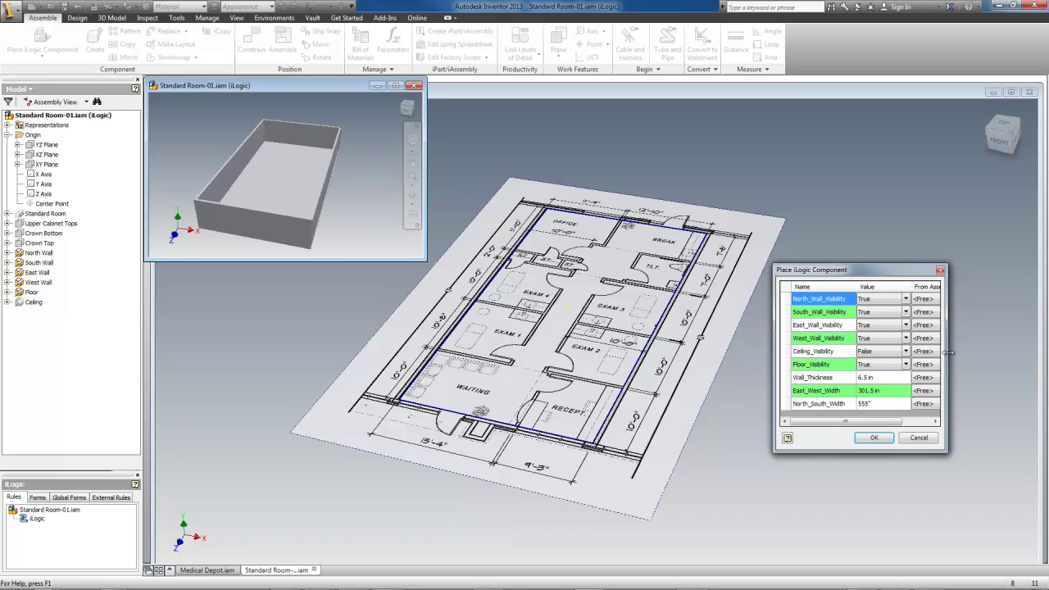
left_click(874, 438)
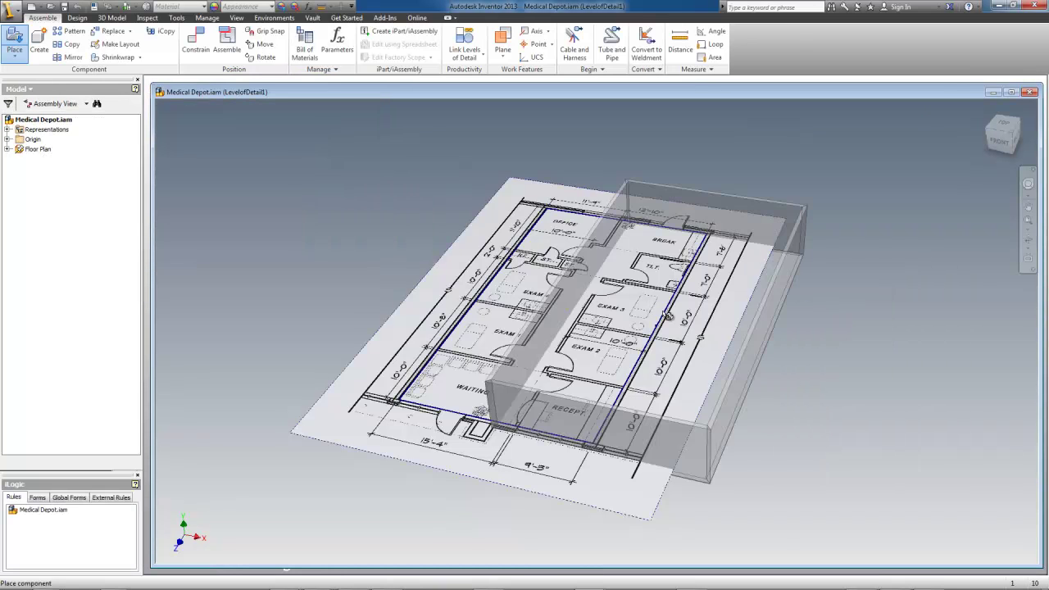
Drop a single Standard Room copy into the assembly.
middle_click_drag(697, 279, 633, 258, "shift")
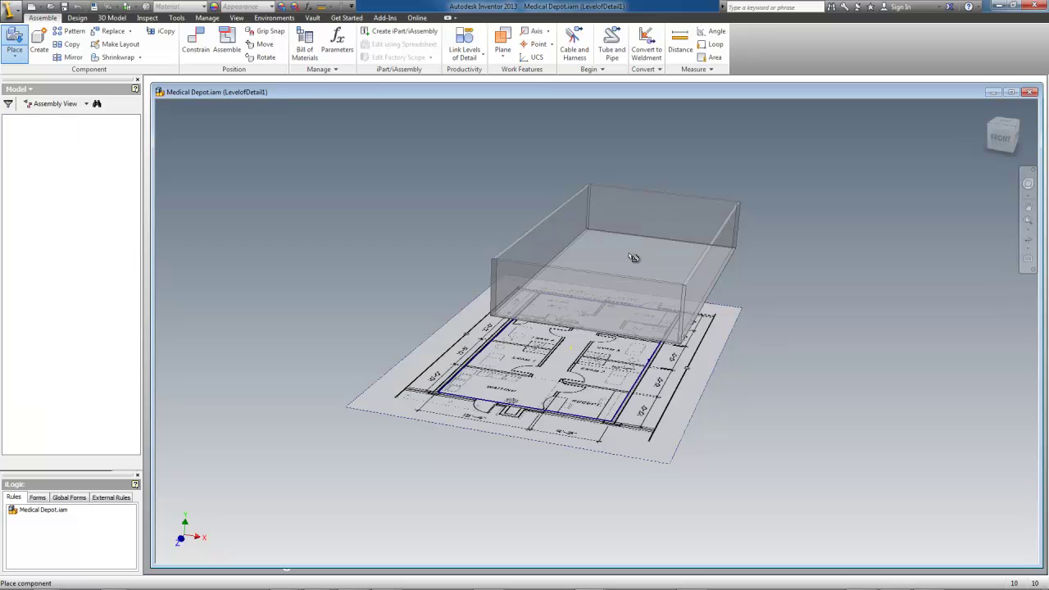
left_click(633, 258)
key("Escape")
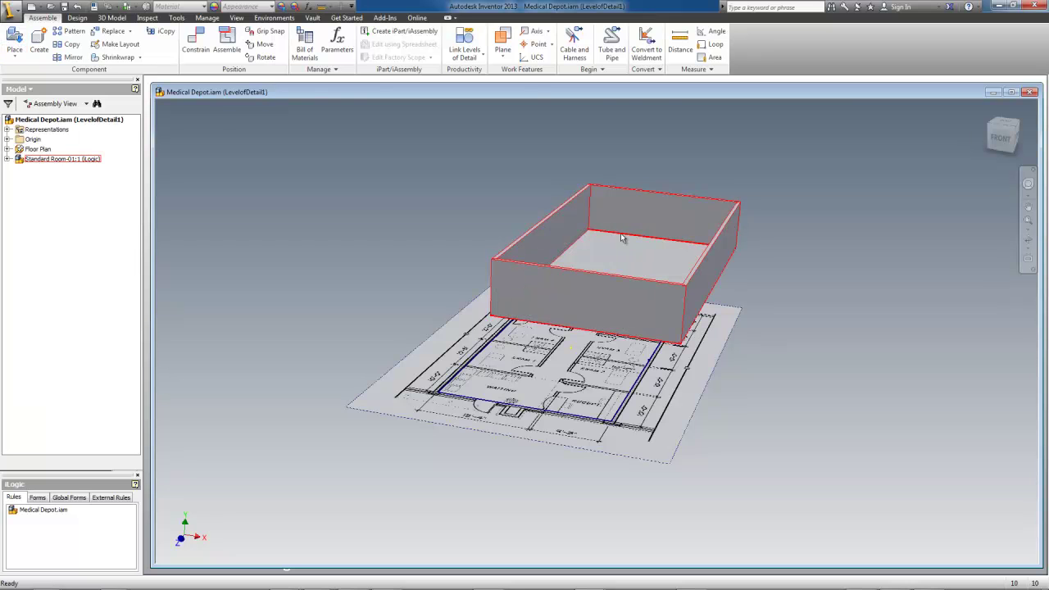
Ground and root Standard Room-01:1 at the origin, then maximize the assembly window.
left_click(484, 56)
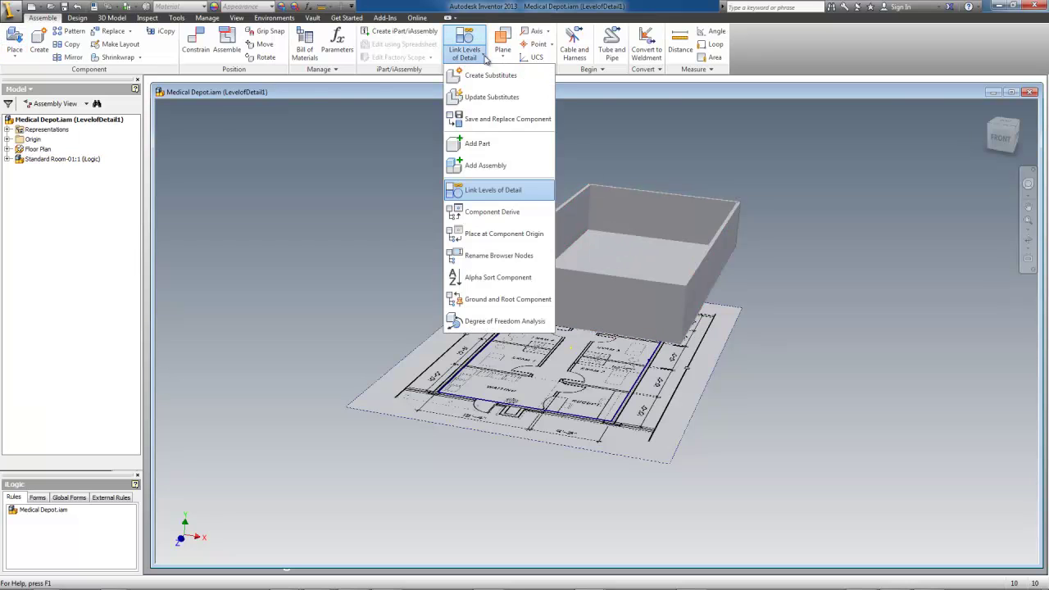
left_click(510, 299)
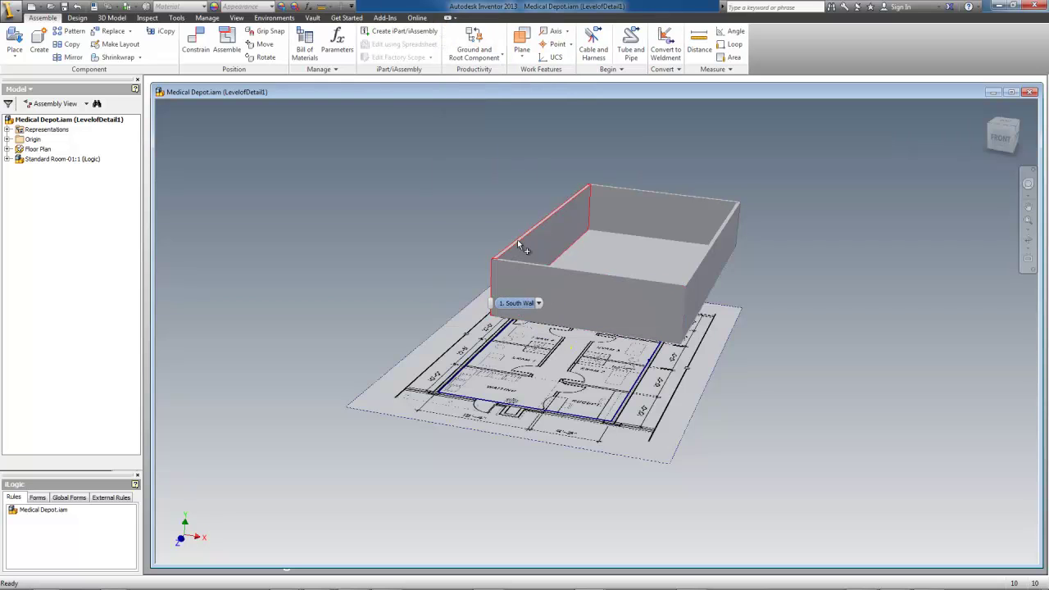
left_click(78, 160)
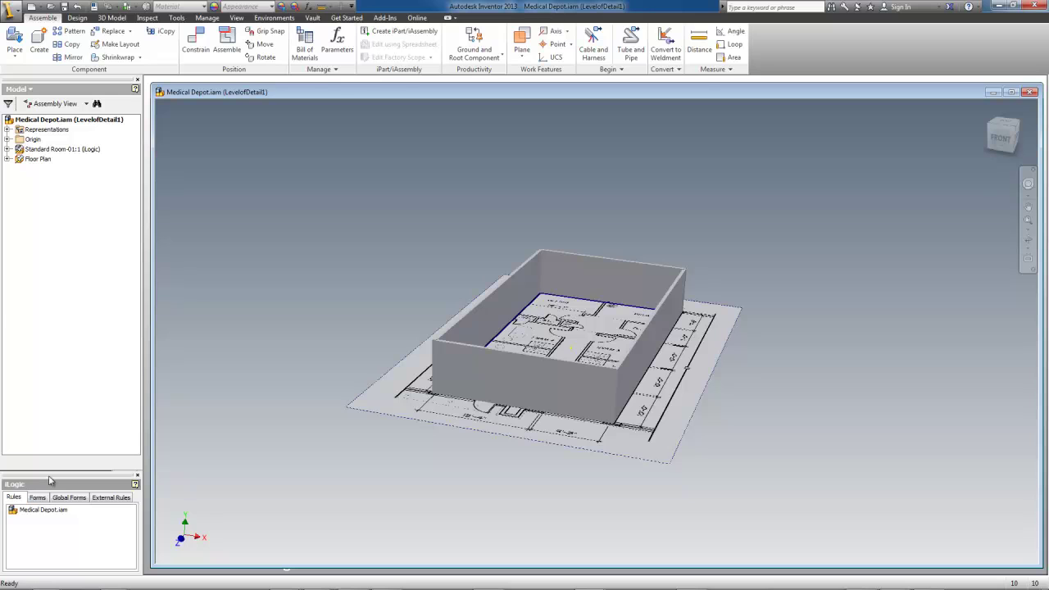
left_click(41, 499)
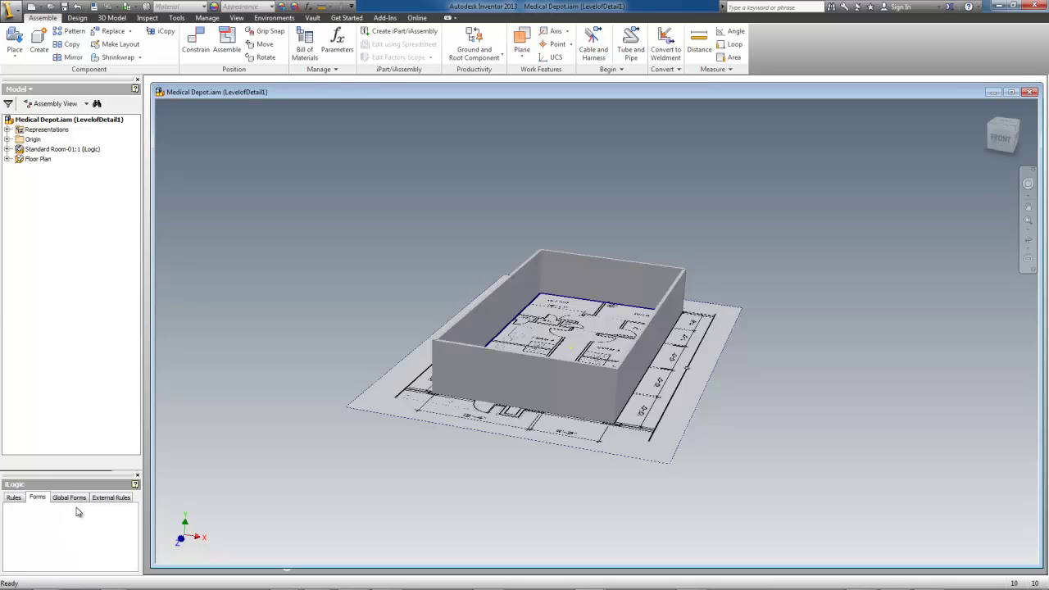
left_click(1012, 92)
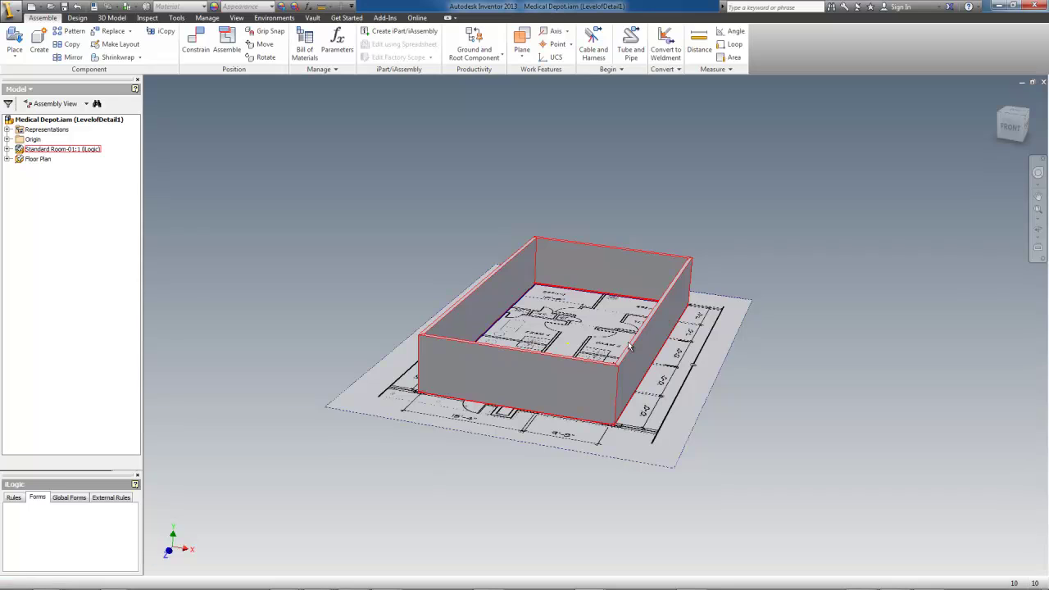
Set North Wall door and window visibility to True in Room Configuration, apply, then move to South Wall.
double_click(57, 149)
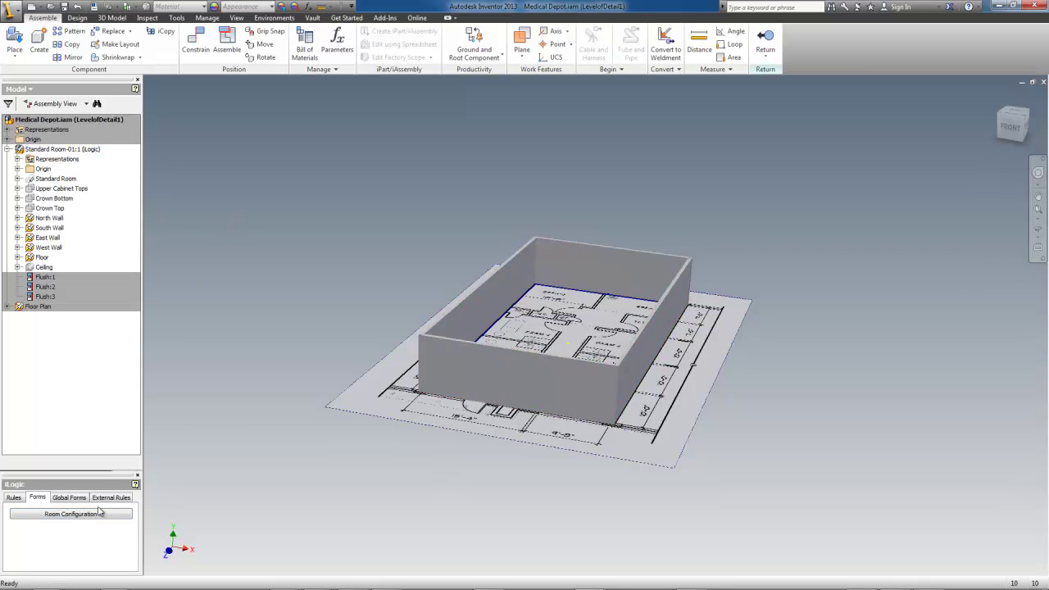
left_click(98, 512)
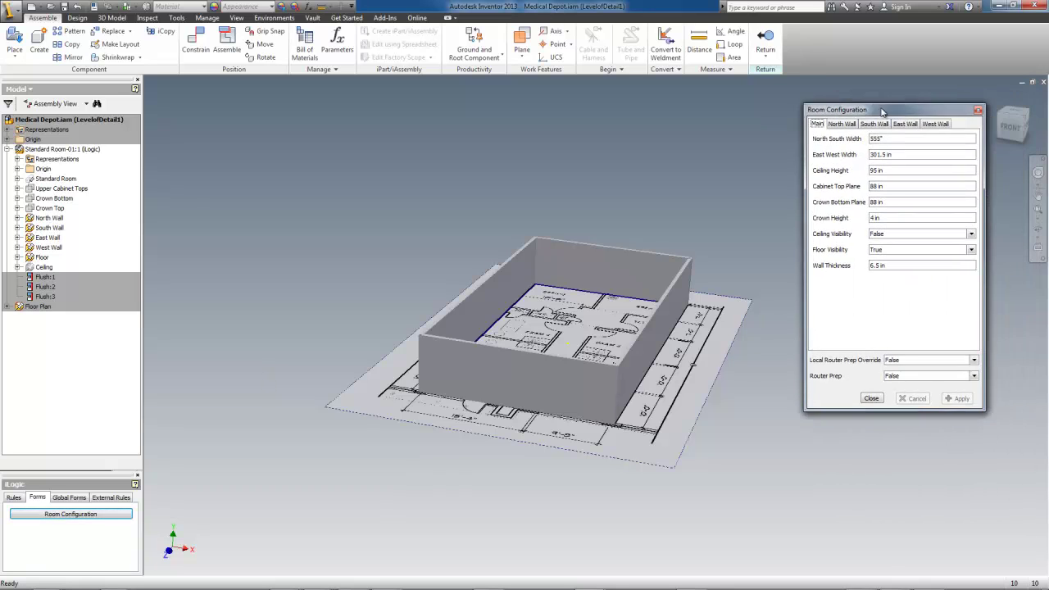
left_click(810, 165)
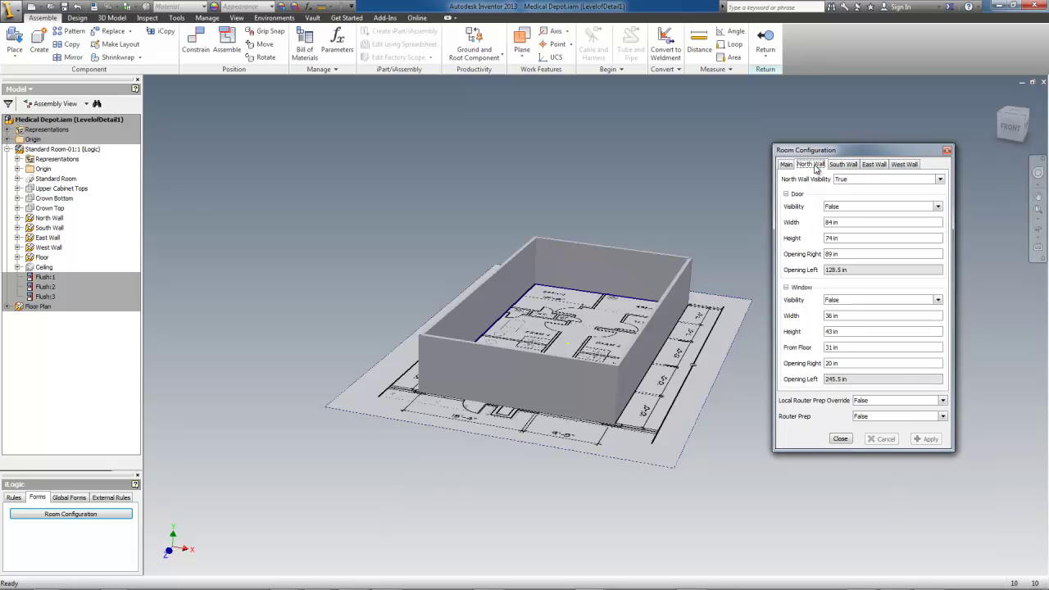
left_click(858, 206)
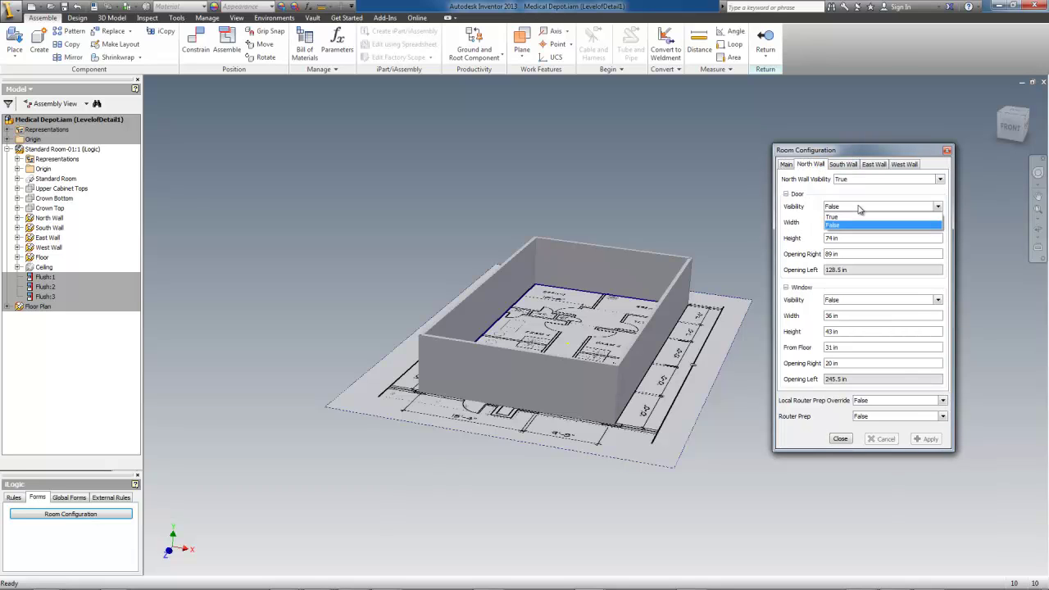
left_click(858, 216)
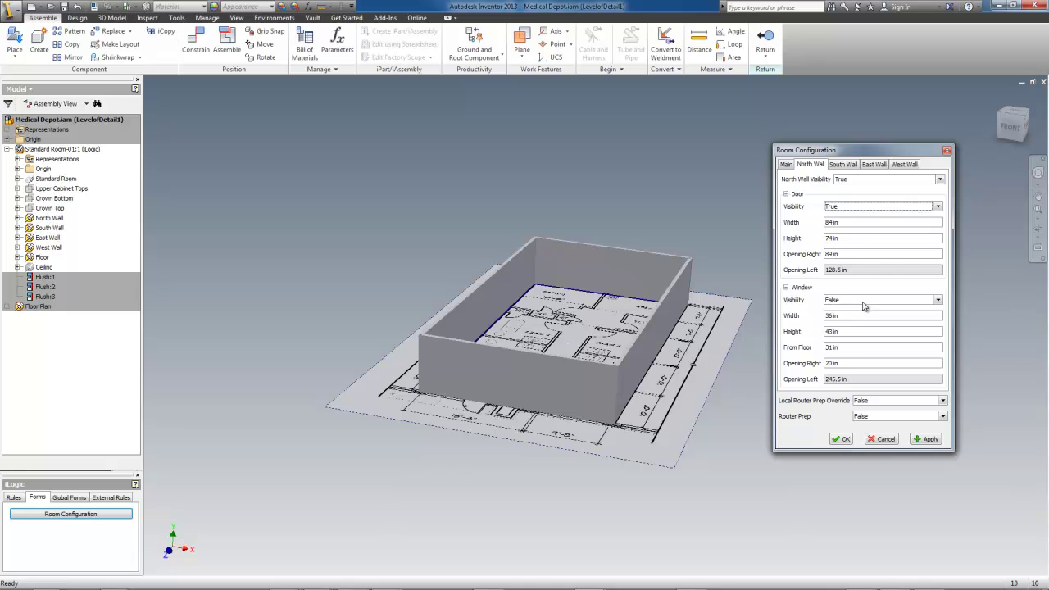
left_click(860, 299)
left_click(855, 310)
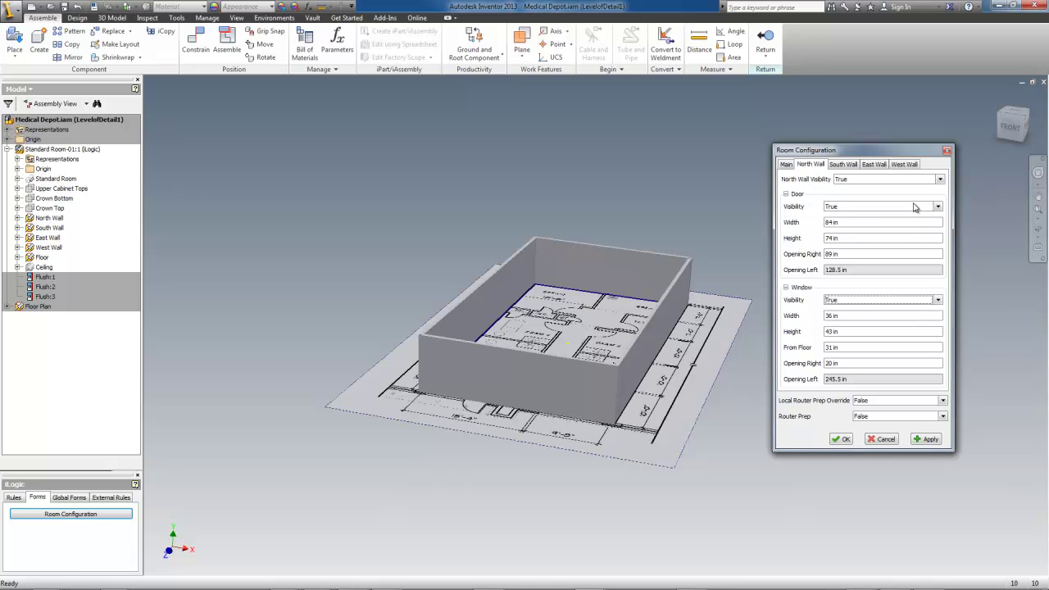
left_click(927, 439)
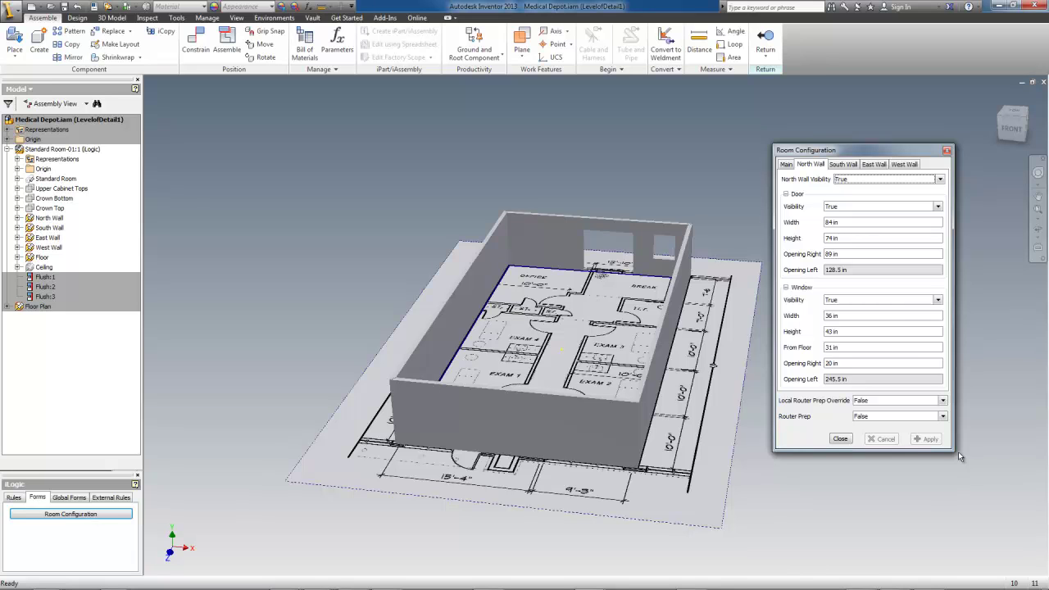
left_click(852, 164)
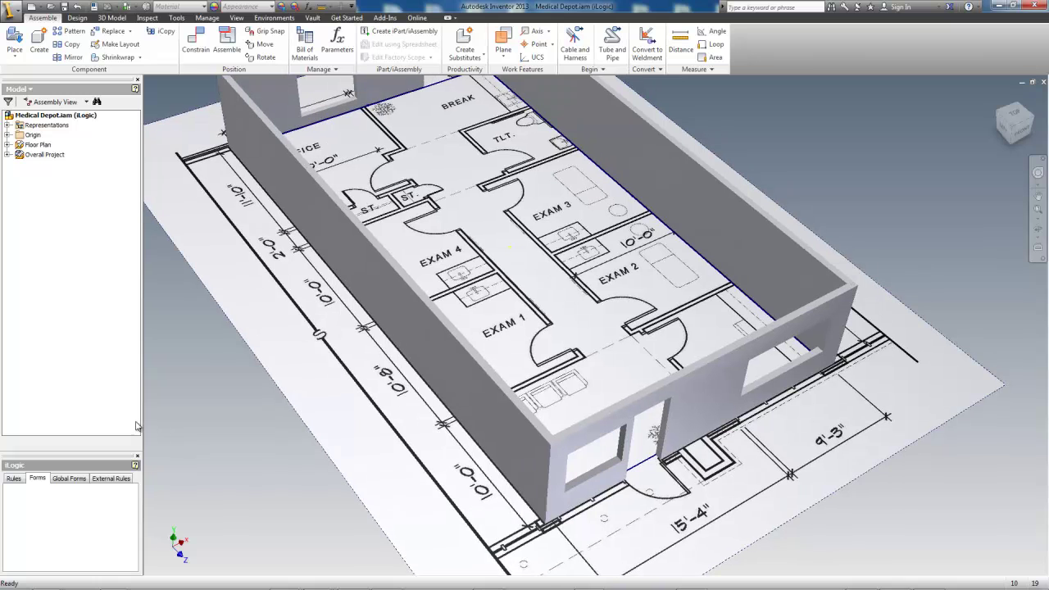
Place a second Standard Room.iam from the Room folder beside the clinic shell.
left_click(17, 41)
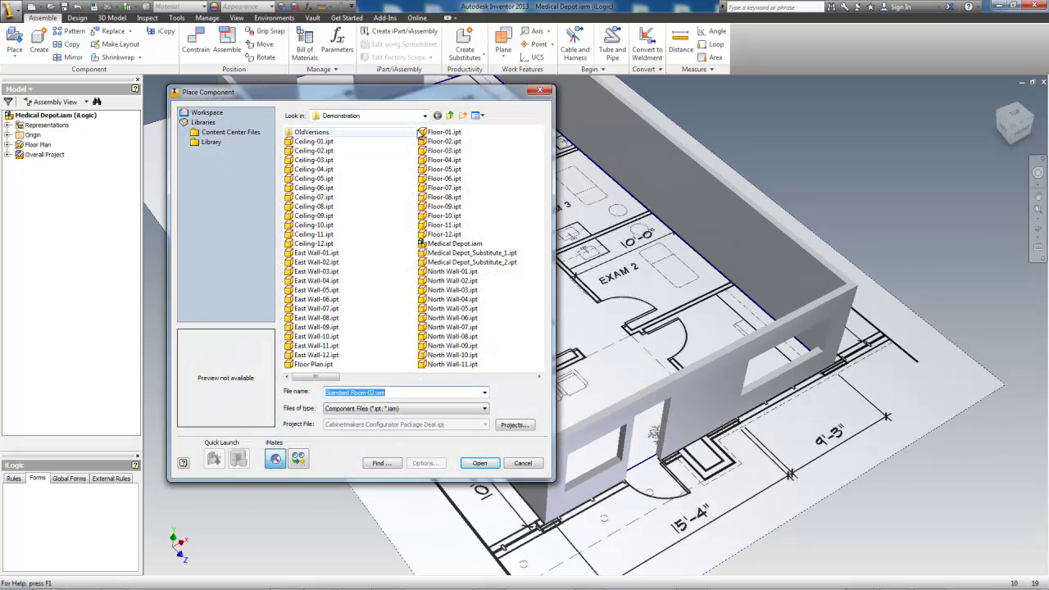
left_click(453, 116)
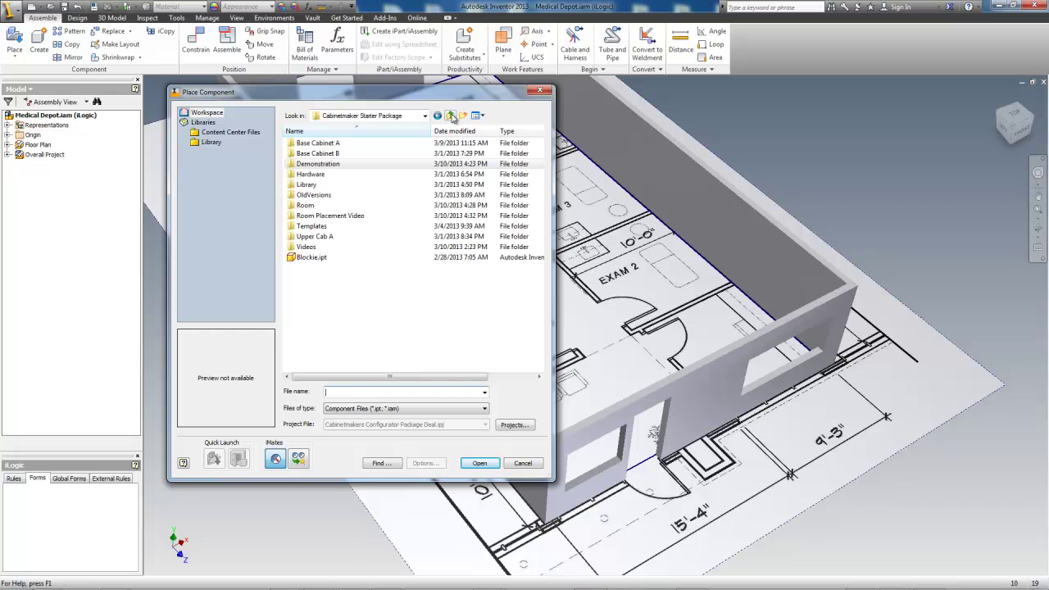
double_click(317, 205)
double_click(328, 188)
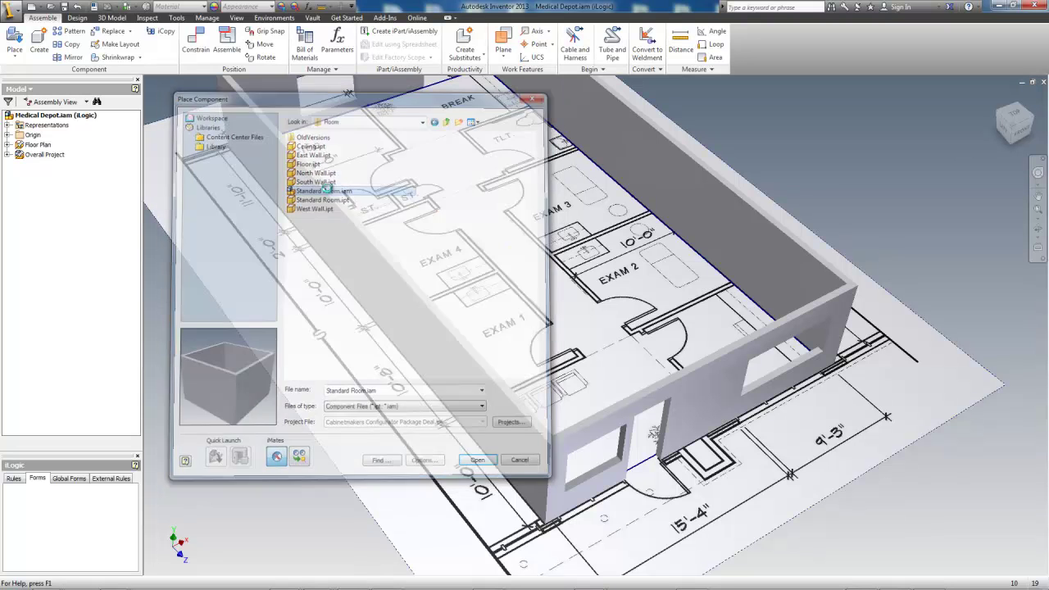
scroll(492, 246, "down", 5)
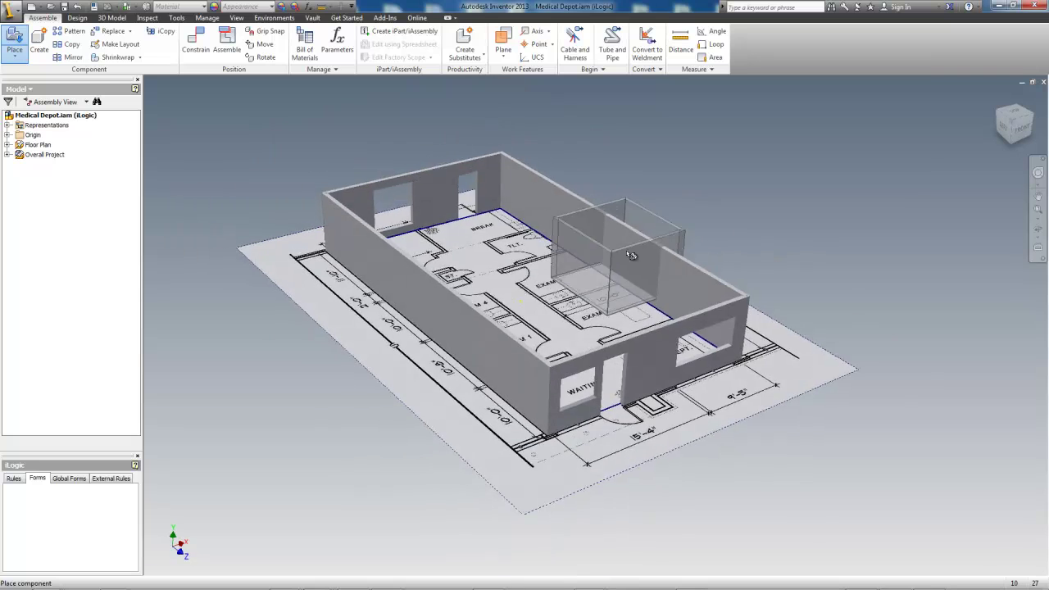
left_click(644, 240)
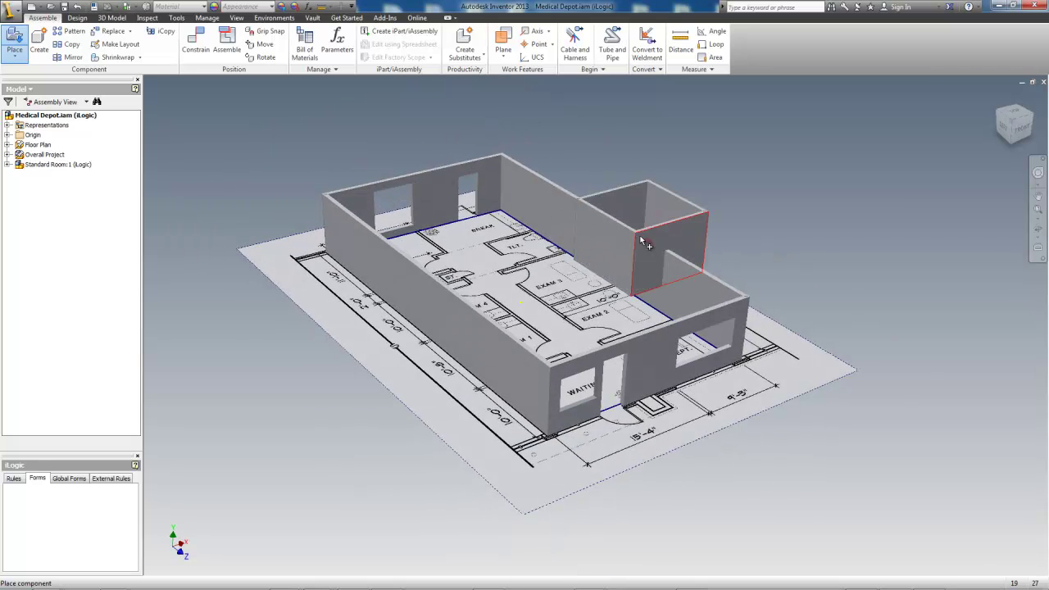
key("Escape")
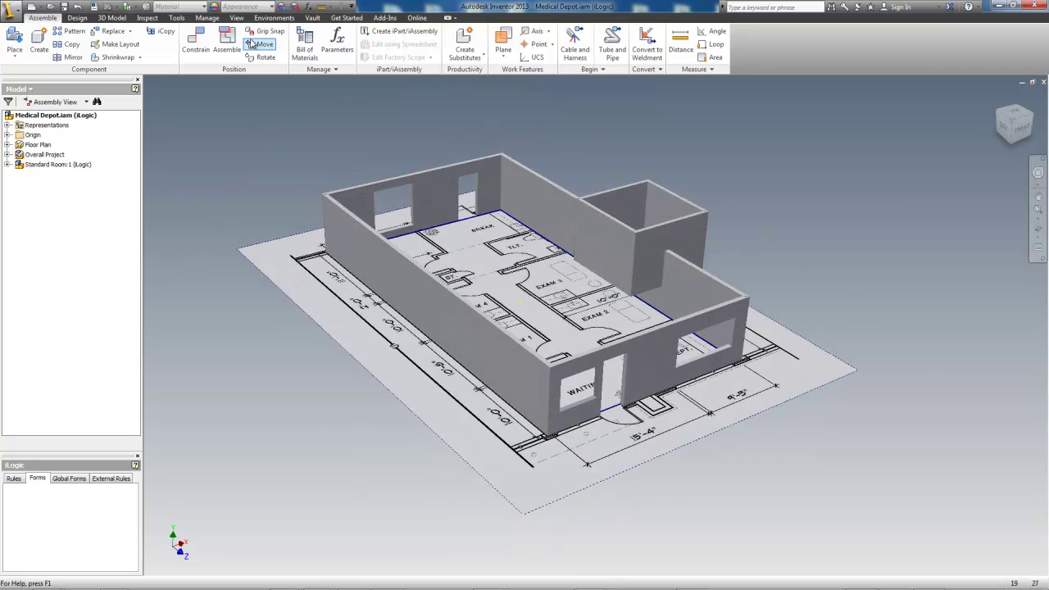
Constrain a room wall face flush with the matching shell wall face.
left_click(204, 38)
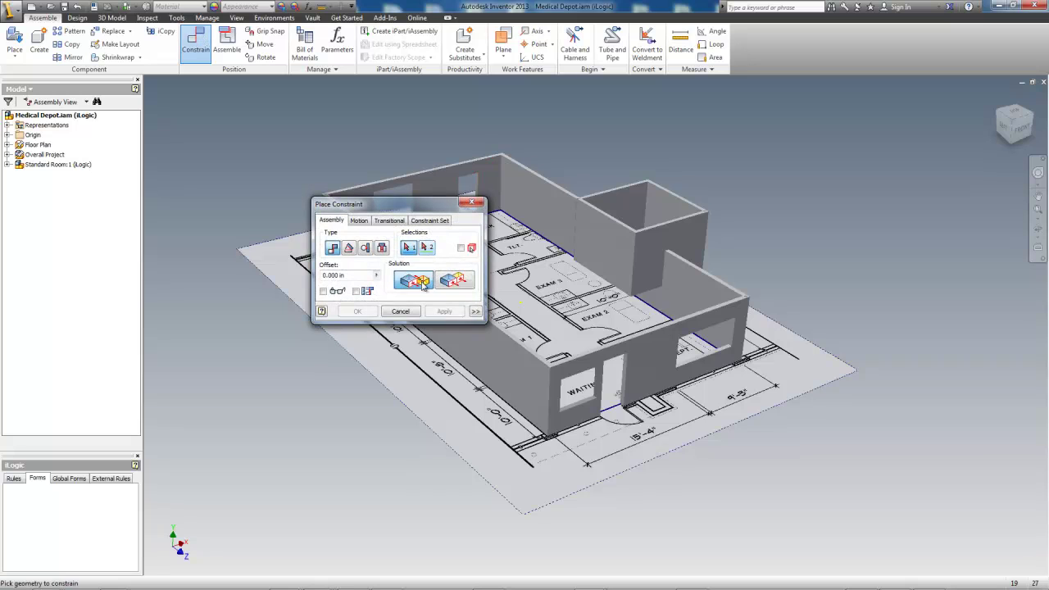
left_click(463, 282)
middle_click_drag(463, 281, 697, 163, "shift")
left_click(697, 163)
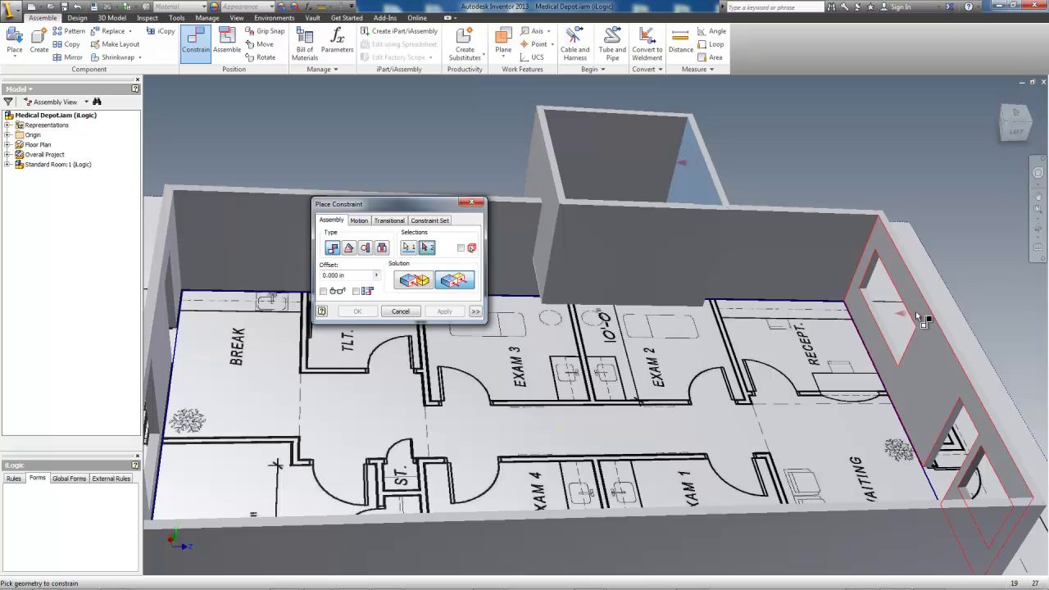
left_click(916, 308)
left_click(444, 311)
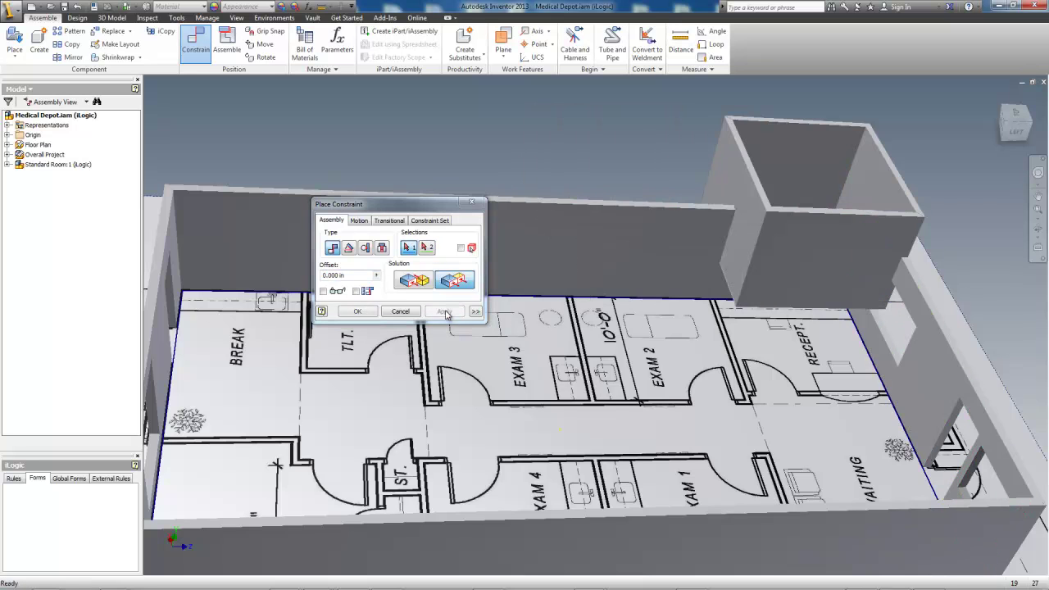
Flush the room's inner floor face to the shell's back wall and align their top wall edges.
middle_click_drag(627, 325, 880, 230, "shift")
left_click(896, 232)
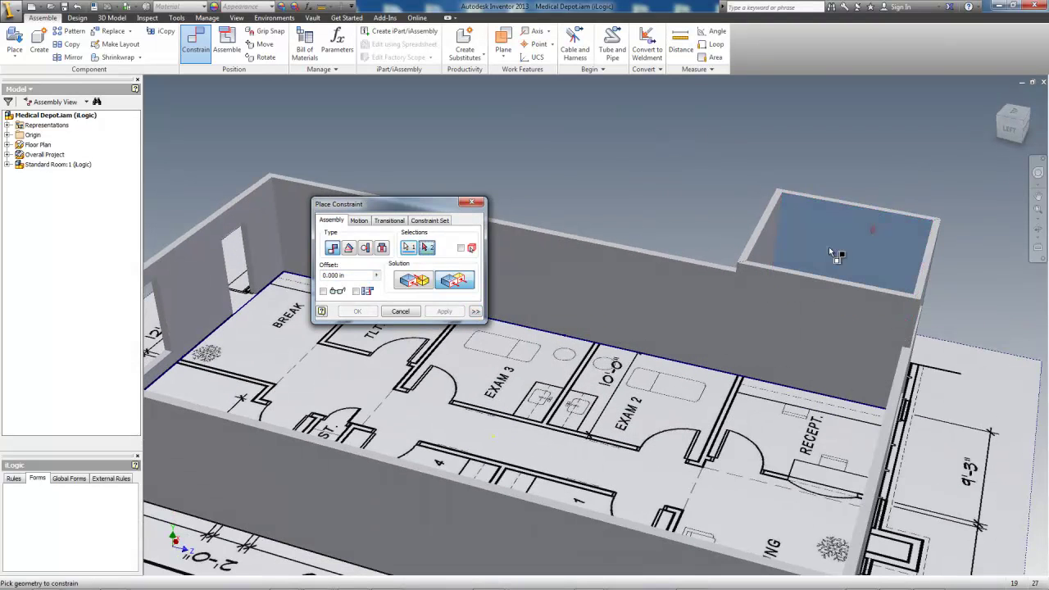
left_click(695, 294)
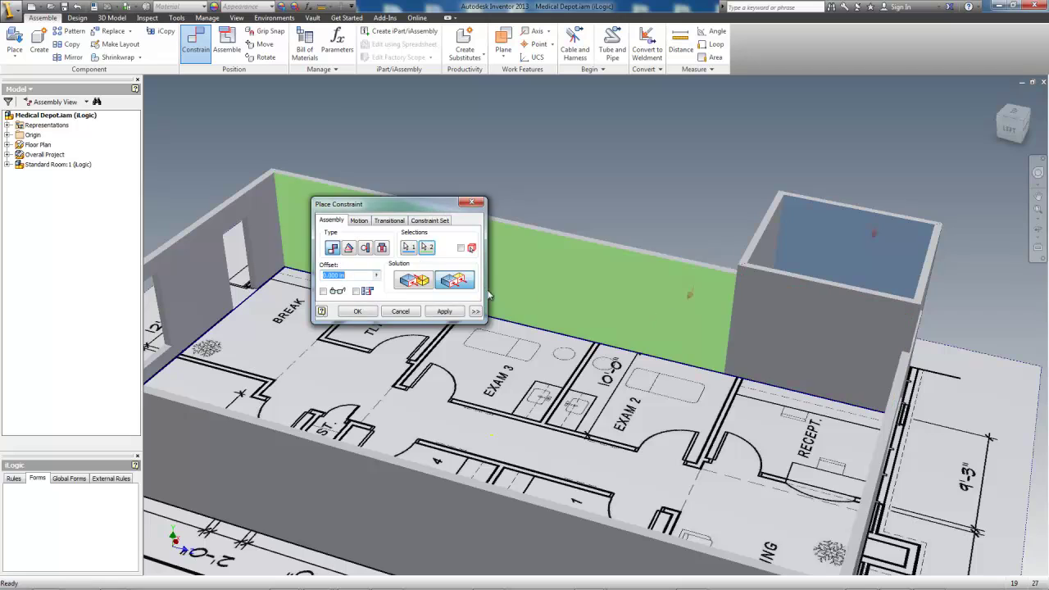
left_click(444, 310)
middle_click_drag(622, 320, 678, 285, "shift")
left_click(822, 318)
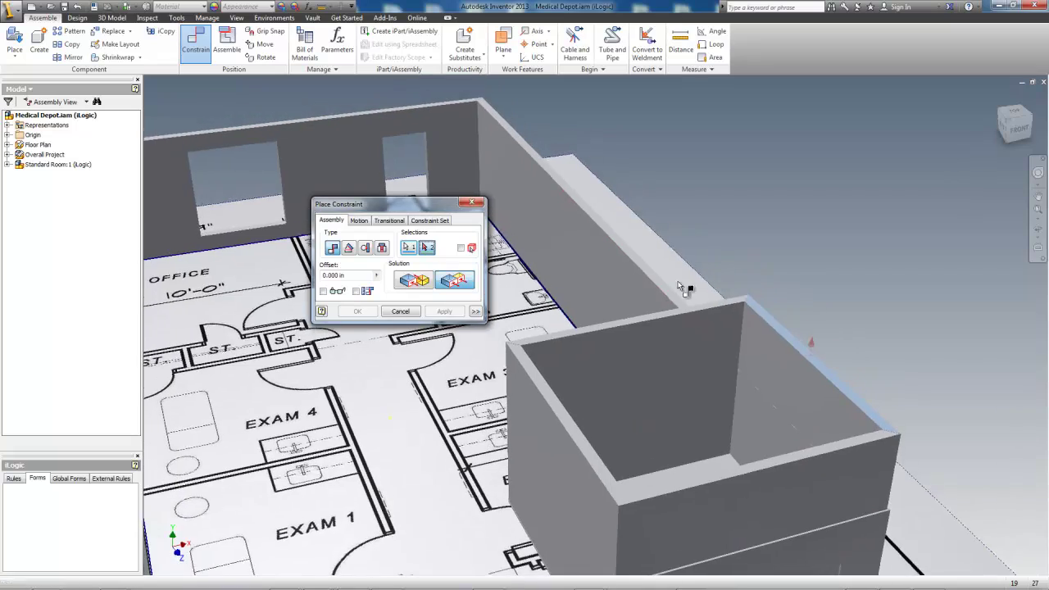
left_click(683, 303)
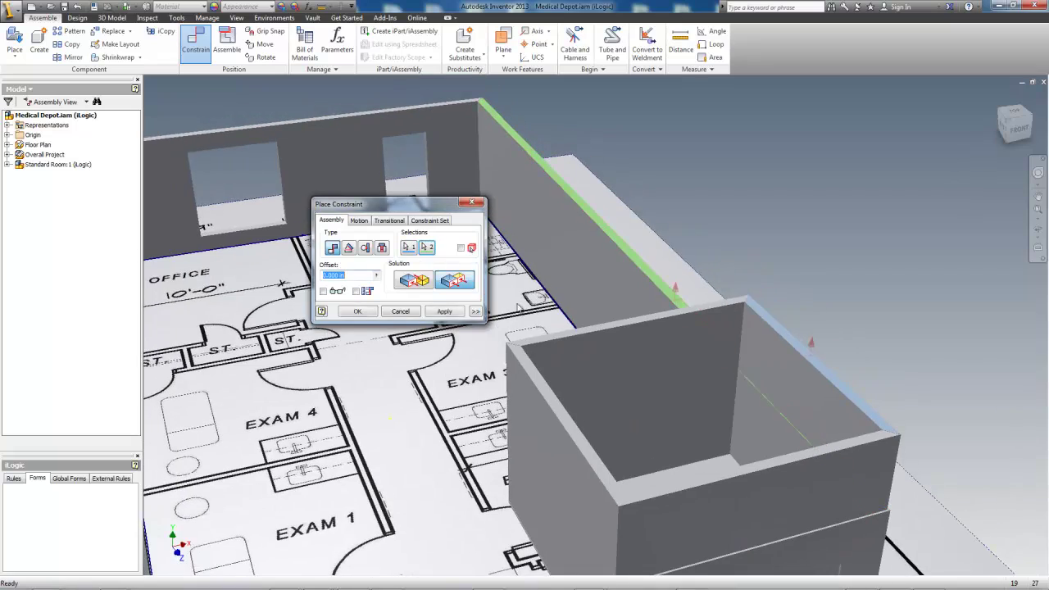
left_click(357, 312)
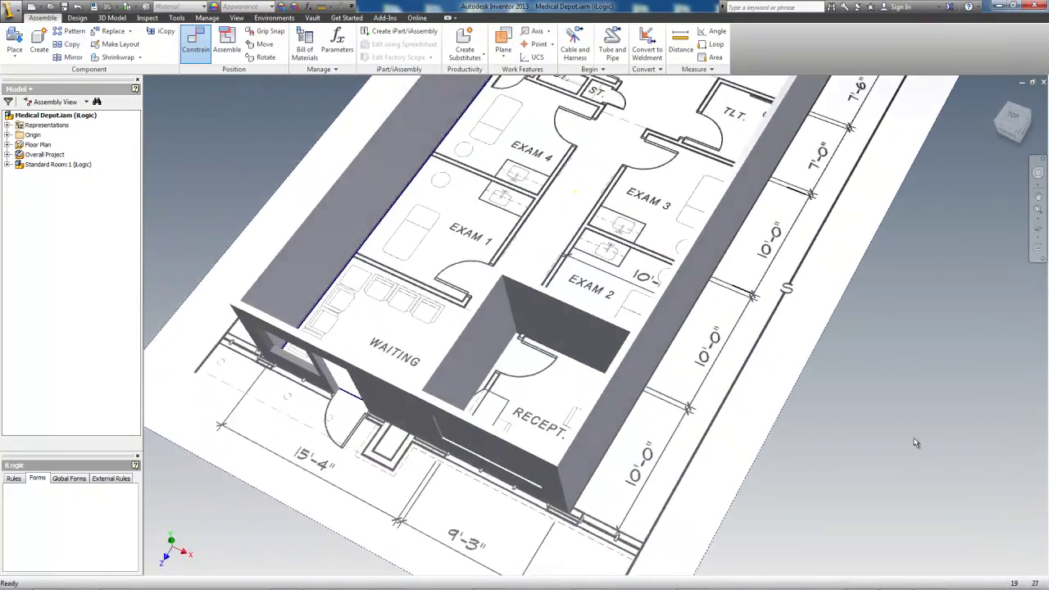
Zoom in and back out to inspect the room boxes laid out inside the shell.
scroll(930, 457, "up", 5)
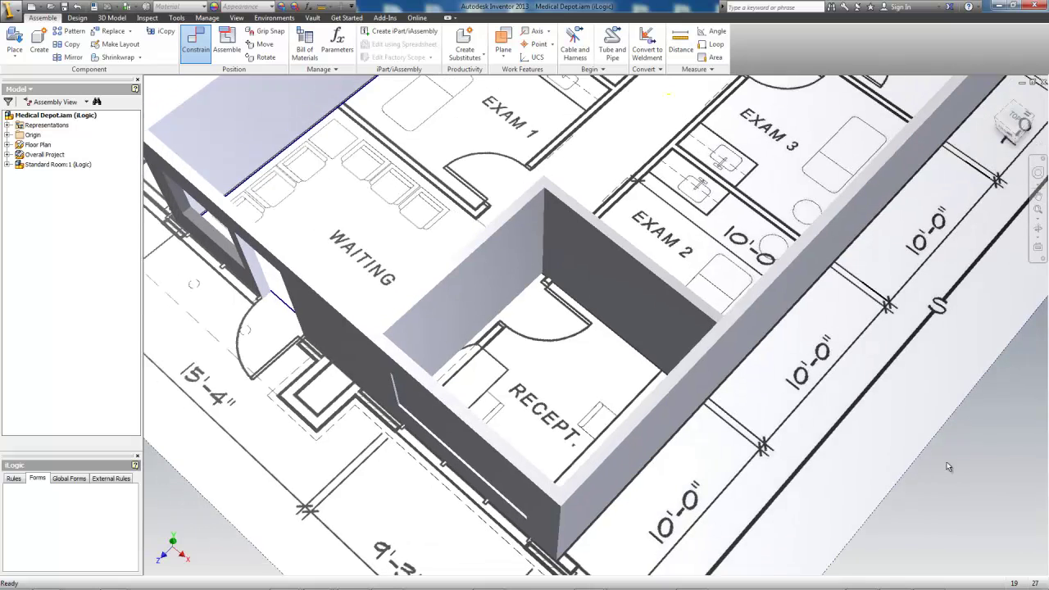
scroll(947, 467, "down", 1)
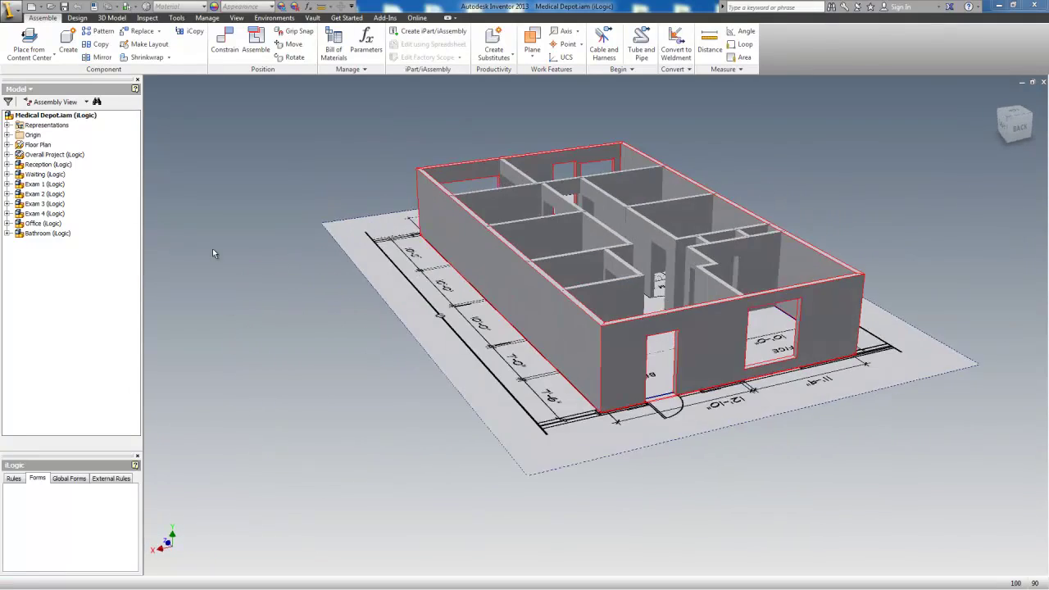
Expand Representations in the browser and activate the Shrink level of detail.
left_click(7, 124)
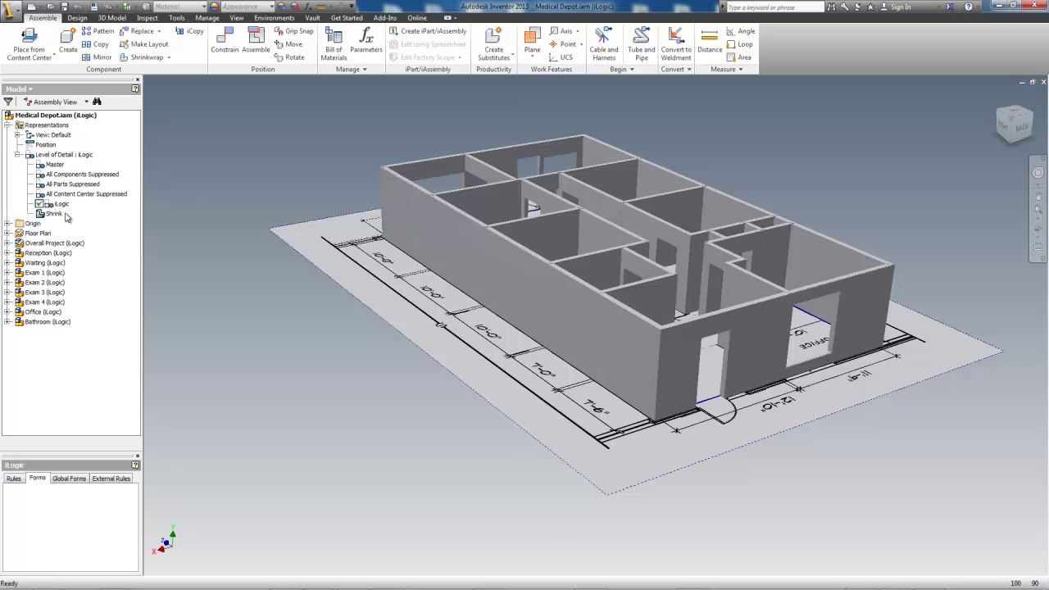
double_click(57, 214)
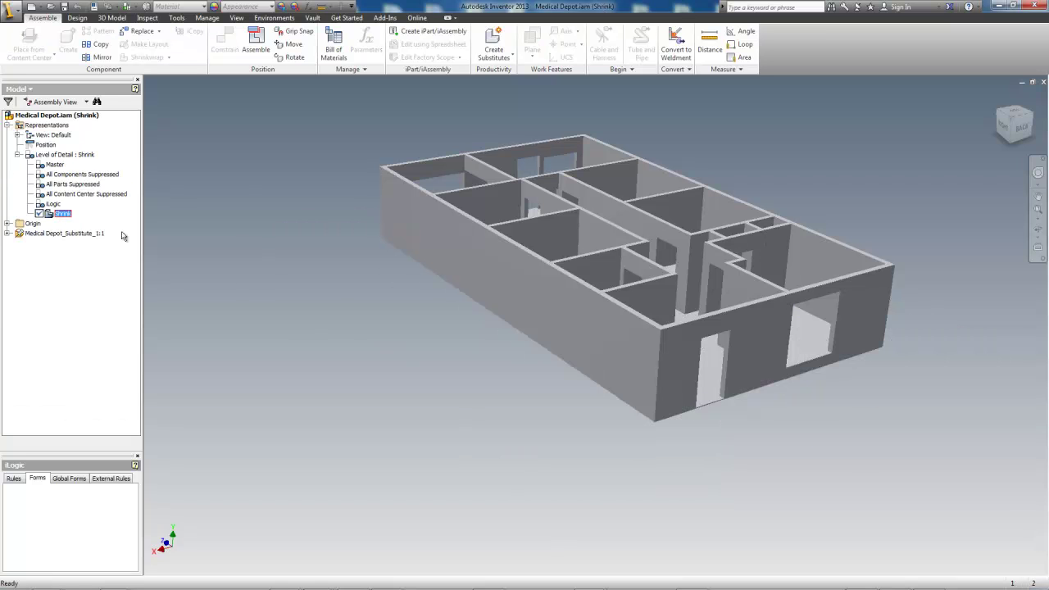